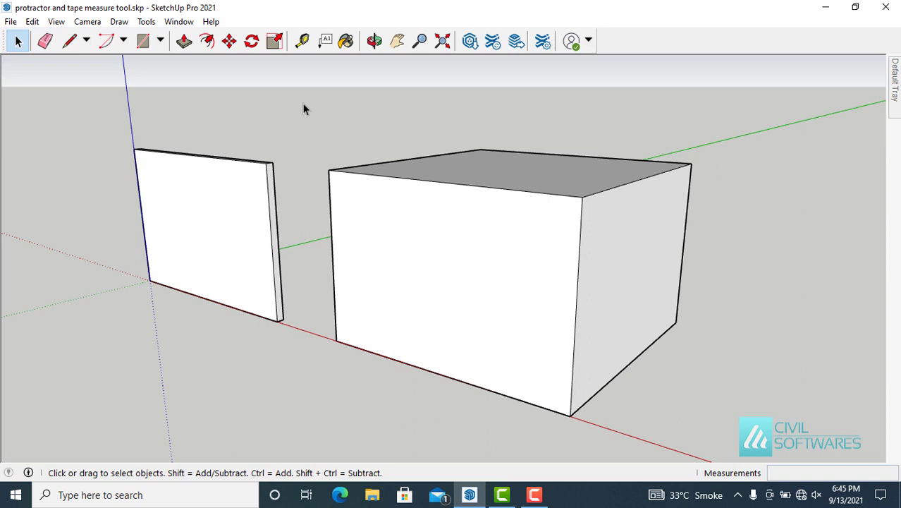
Activate the Protractor tool from the Tools menu and lock it to the red axis
left_click(148, 24)
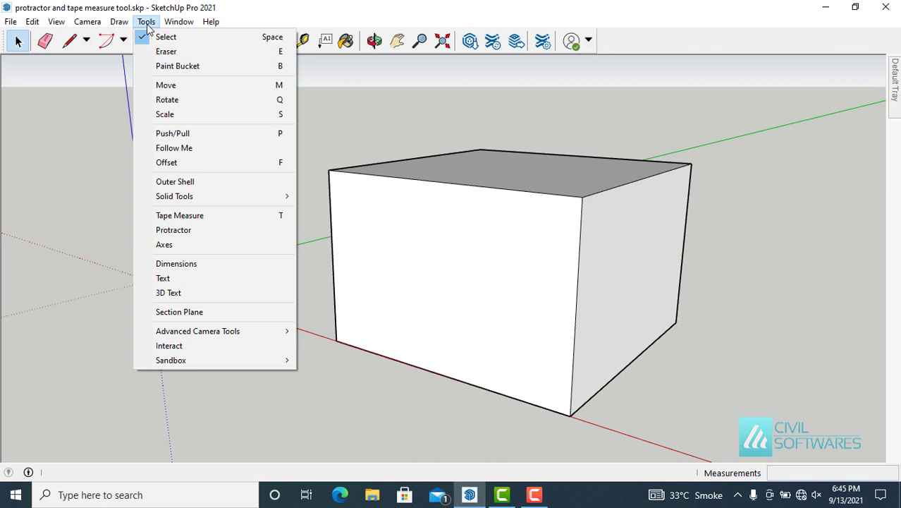
left_click(174, 231)
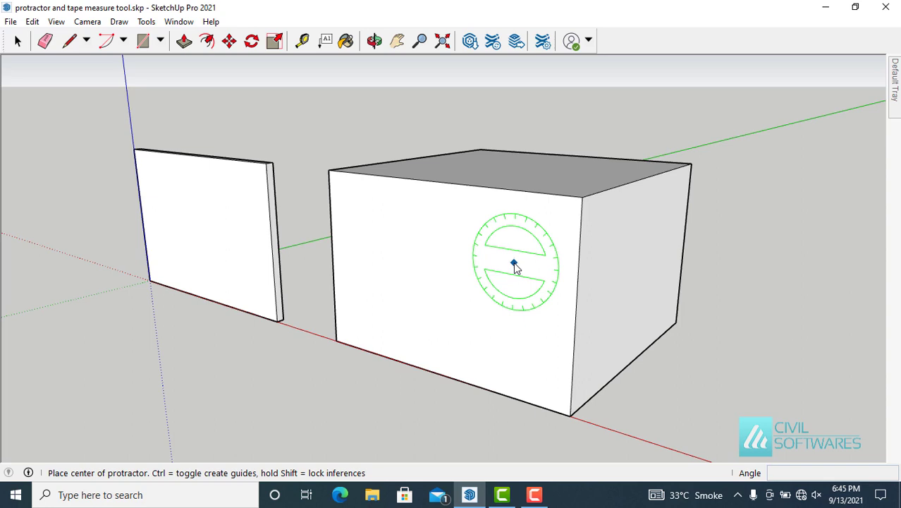
key("Right")
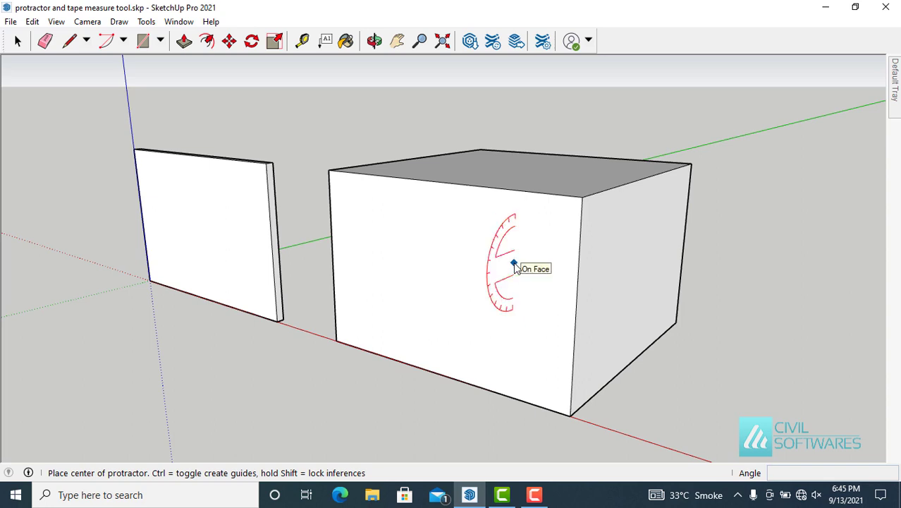
Release the axis lock, then centre the protractor on the box's front-left edge with its baseline along the front face
key("Up")
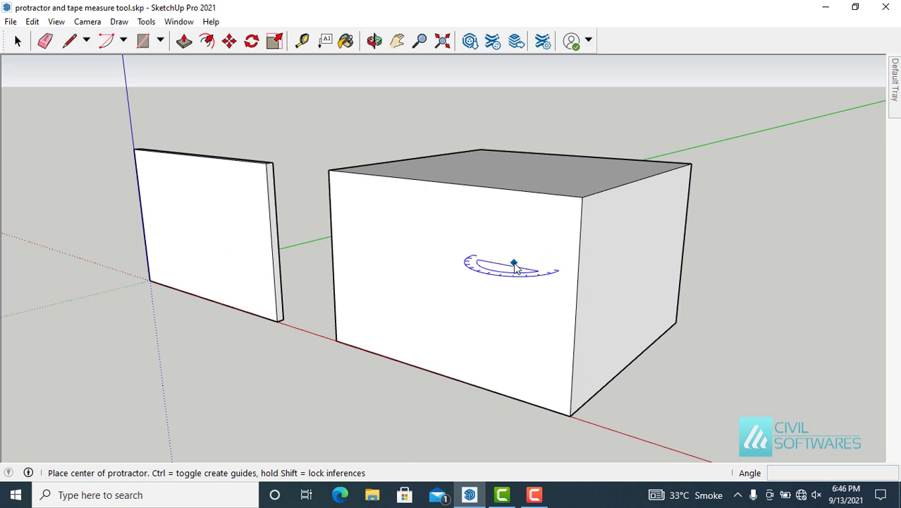
key("Up")
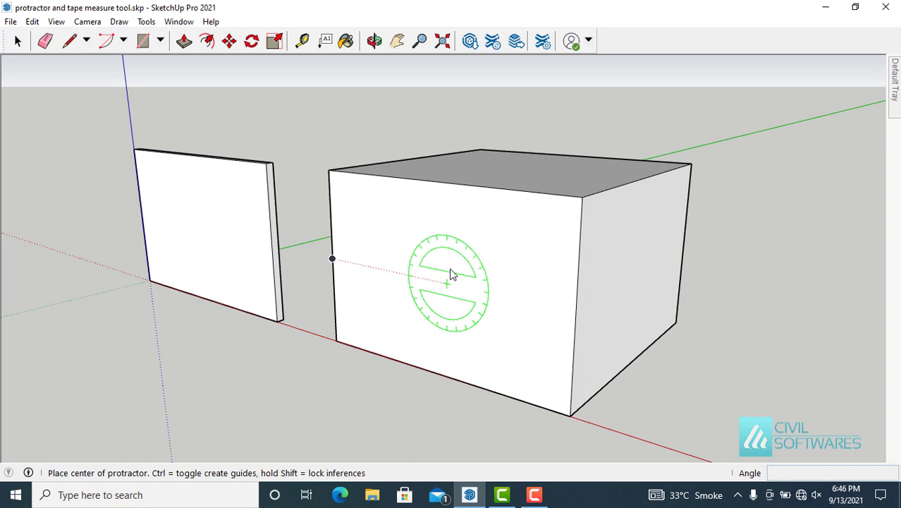
left_click(333, 259)
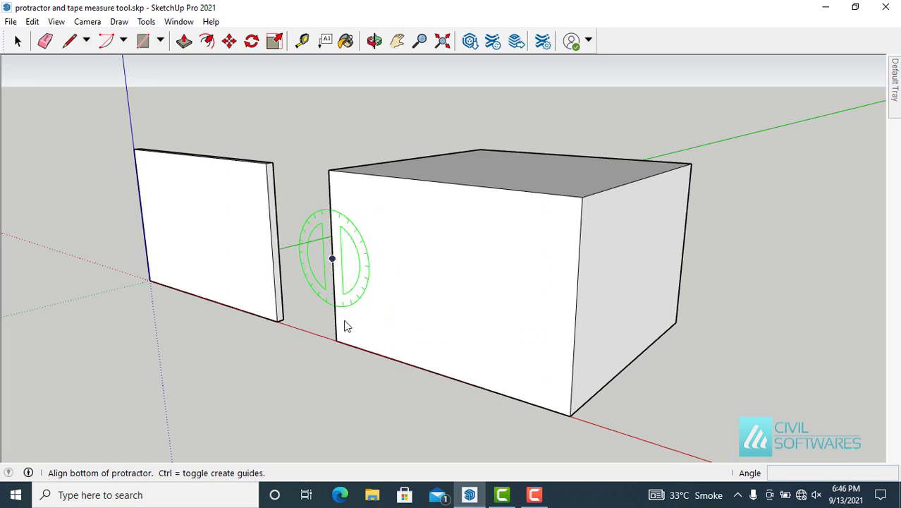
left_click(434, 281)
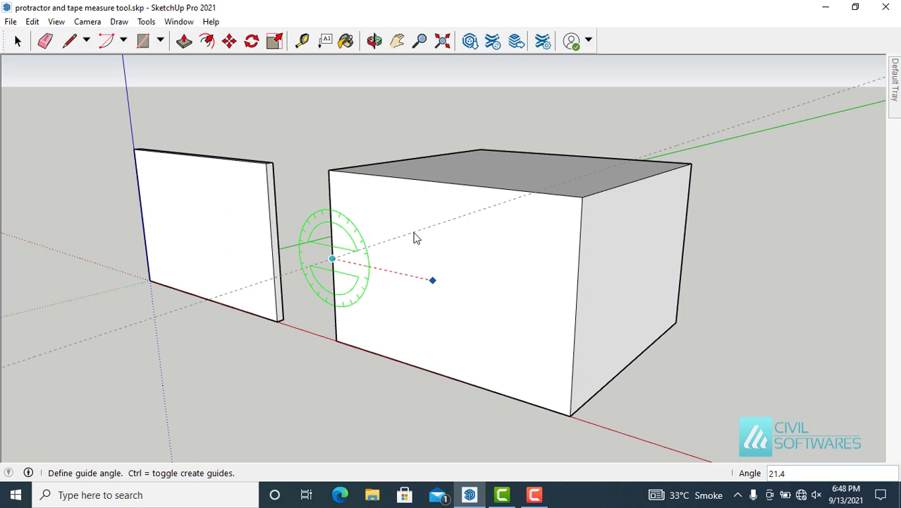
Enter 30 to fix the angled guide at 30° through the front-left edge
type("30")
key("Return")
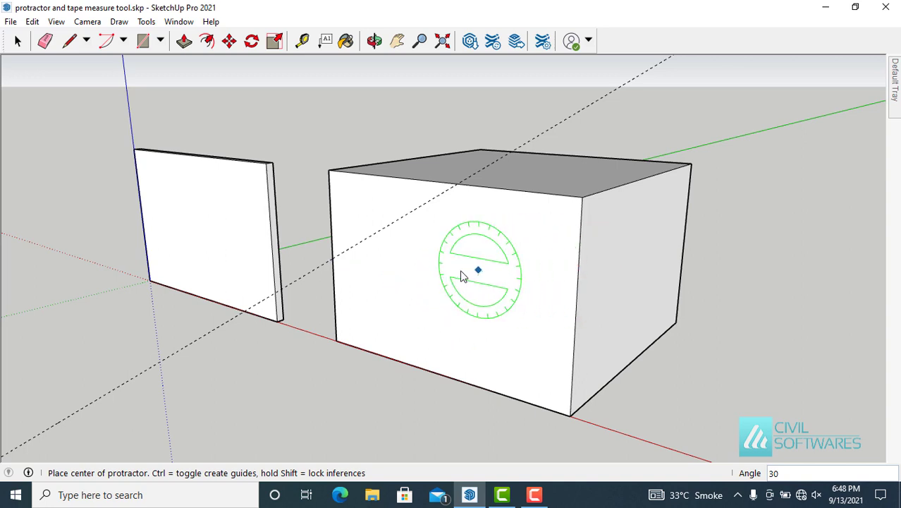
Add a 90° vertical guide centred mid-face with a horizontal baseline on the box's front face
key("BackSpace")
key("BackSpace")
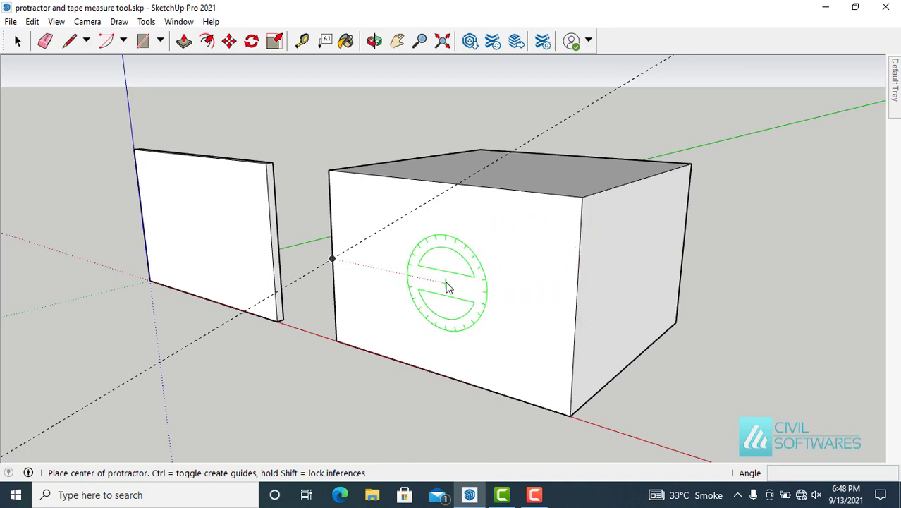
left_click(445, 285)
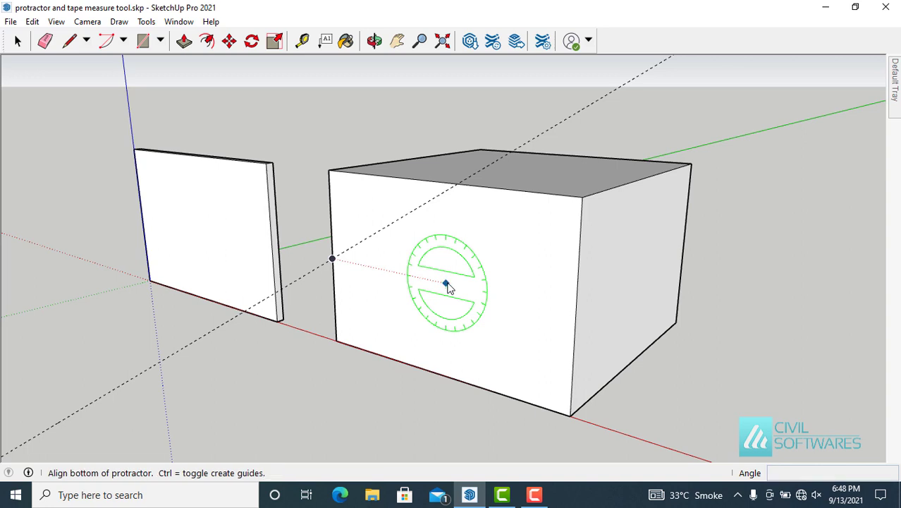
left_click(521, 299)
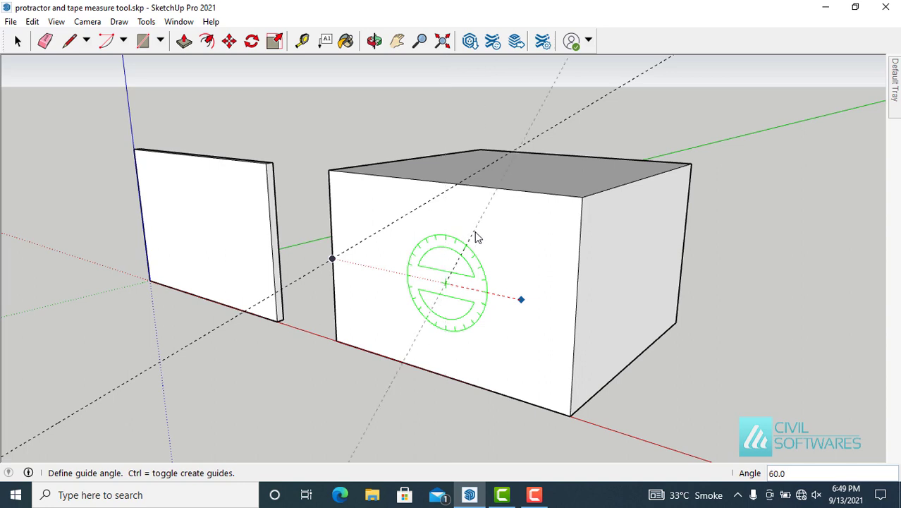
type("90")
key("Return")
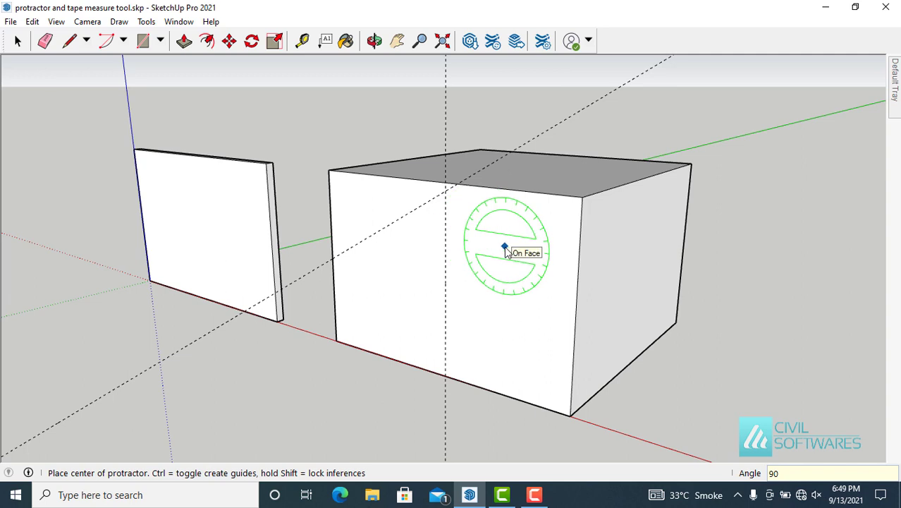
key("space")
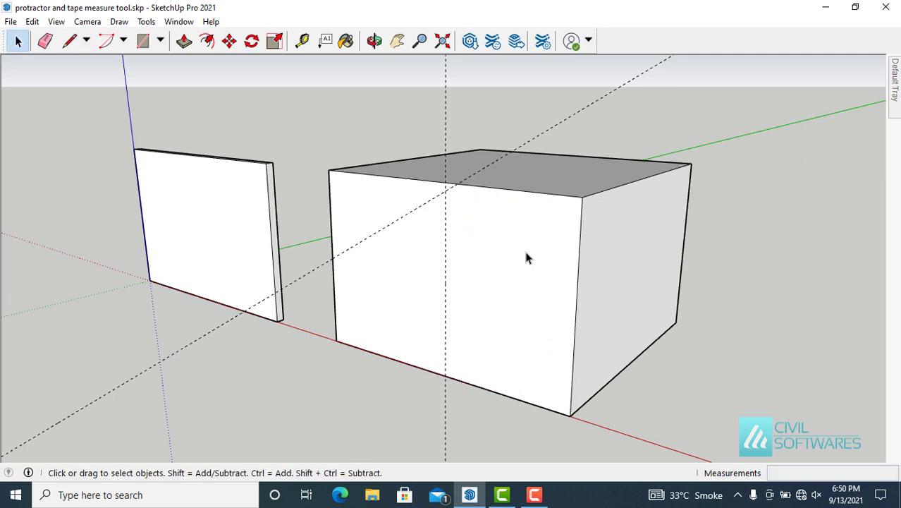
Add a 20° guide centred on the front-right edge's midpoint, baseline along the front face
left_click(146, 21)
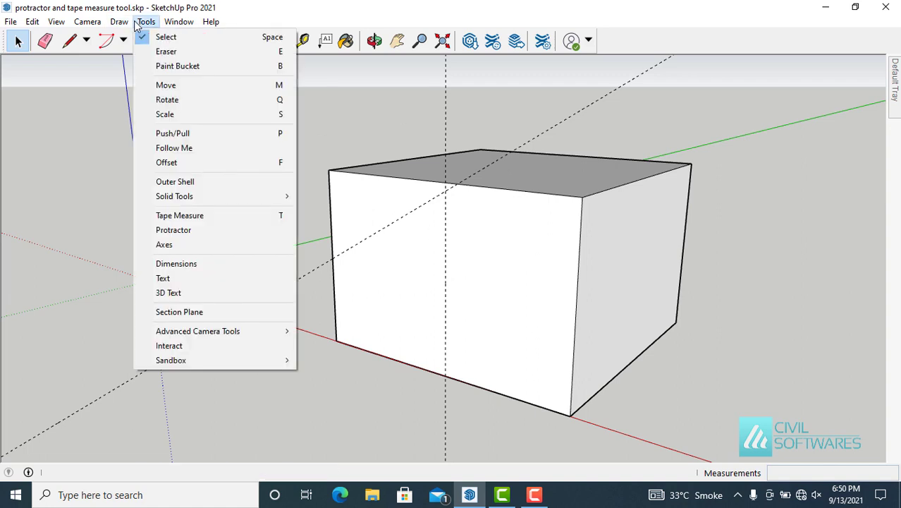
left_click(201, 231)
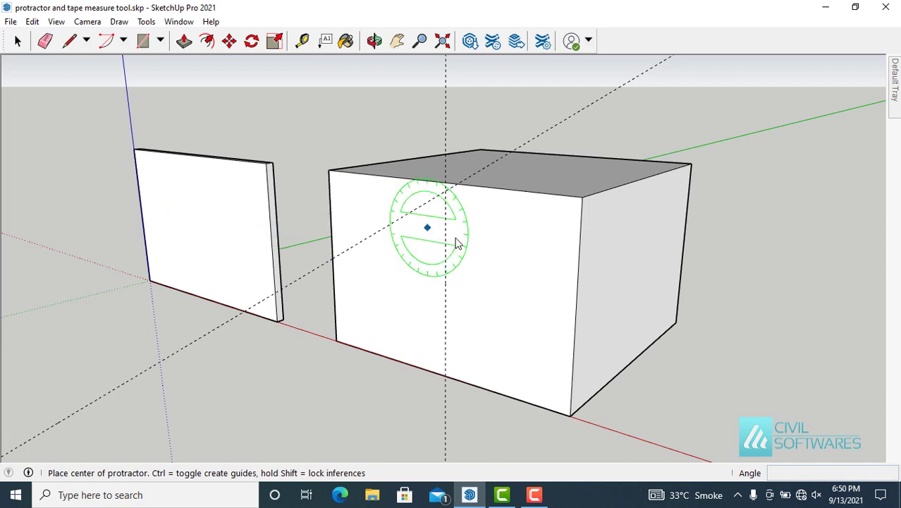
left_click(576, 311)
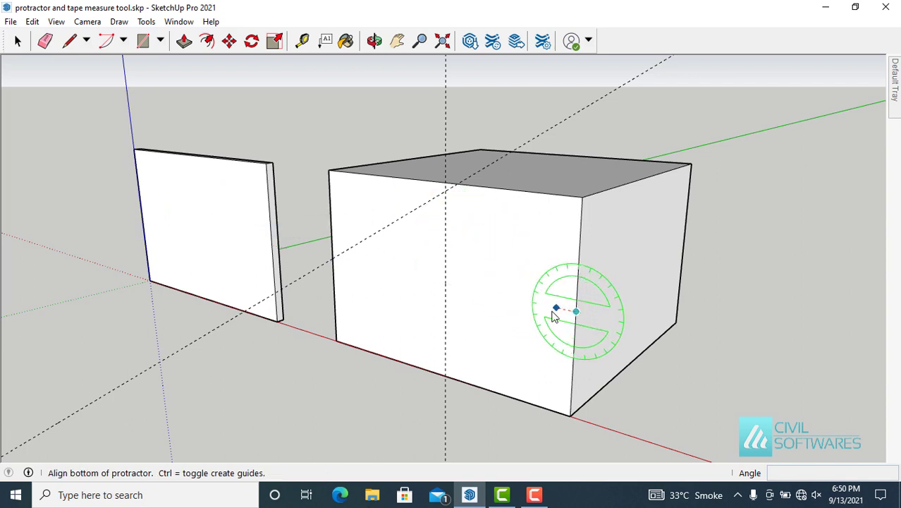
left_click(465, 306)
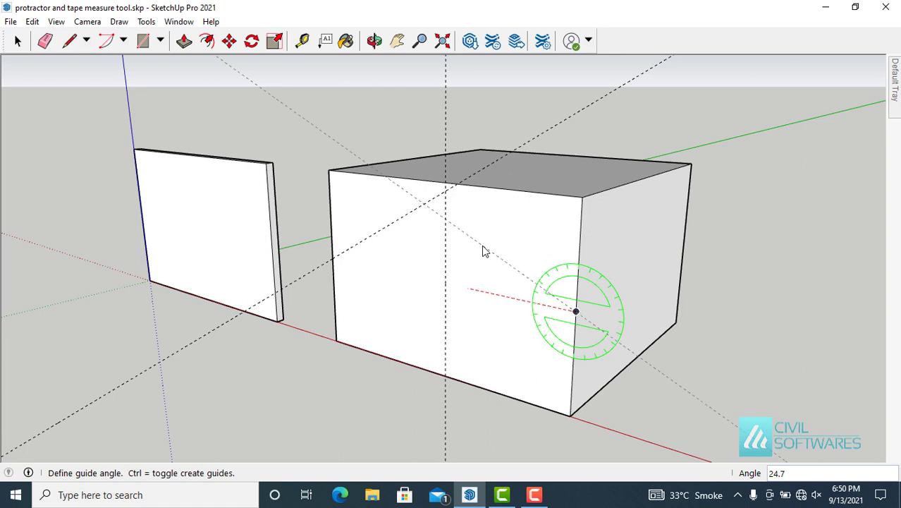
type("20")
key("Return")
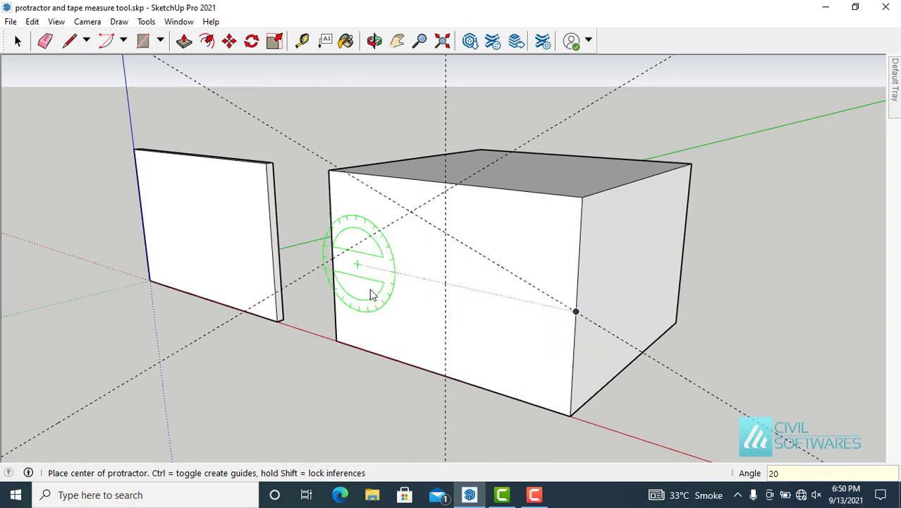
key("space")
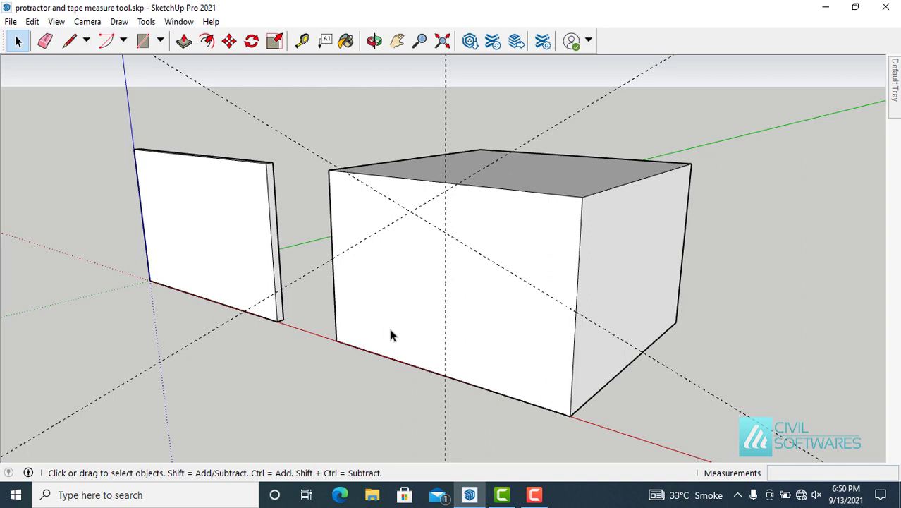
left_click(301, 42)
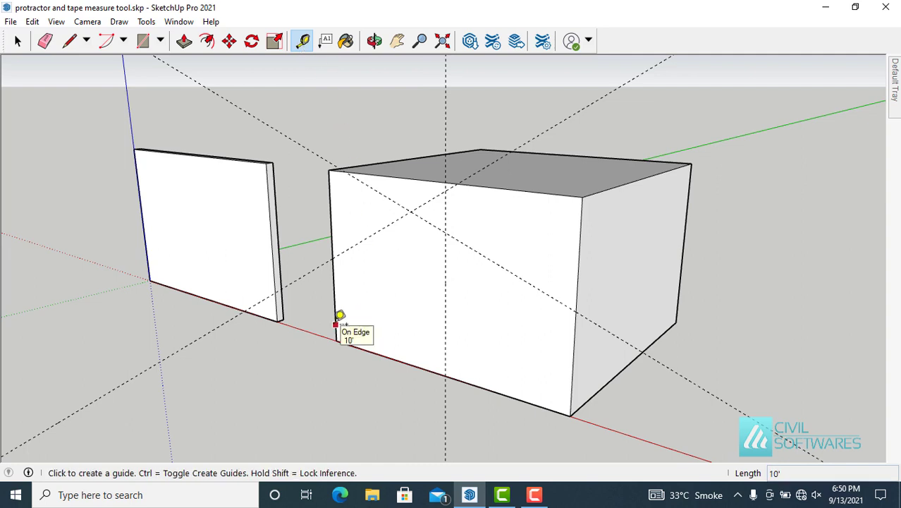
Place two Tape Measure guides inward from the wall panel's right edge, the latest 1' 5 9/16" in
scroll(225, 247, "up", 3)
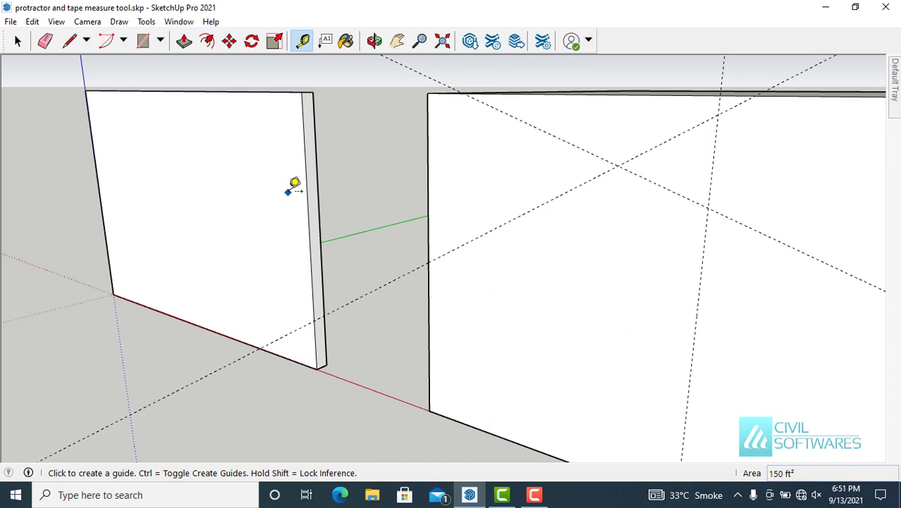
left_click(308, 212)
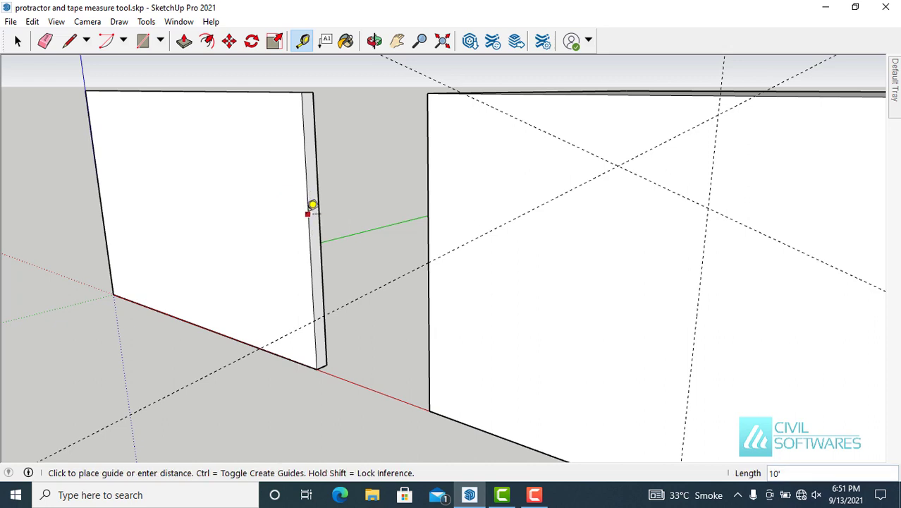
left_click(267, 206)
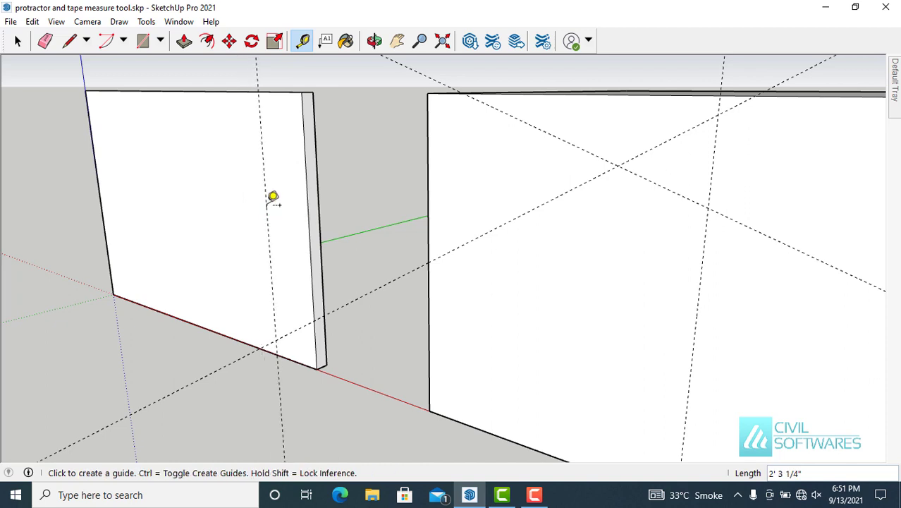
middle_click_drag(243, 199, 298, 178)
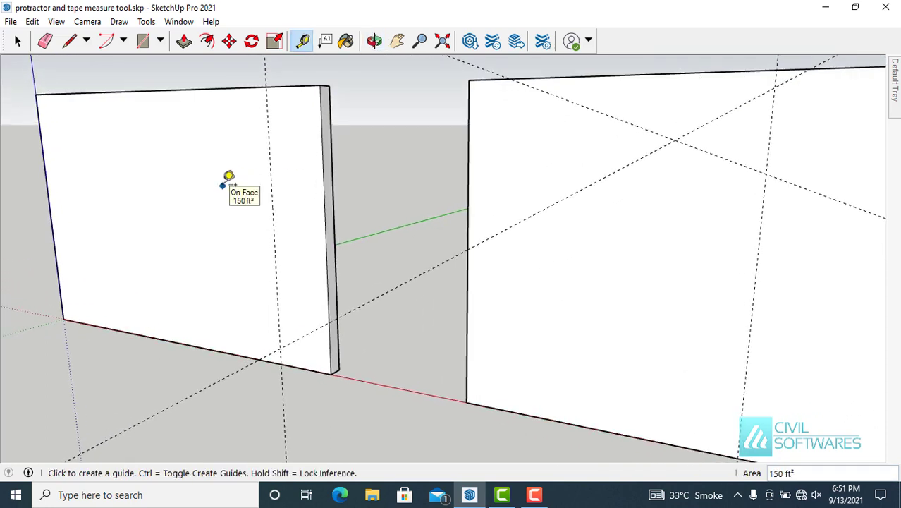
left_click(323, 194)
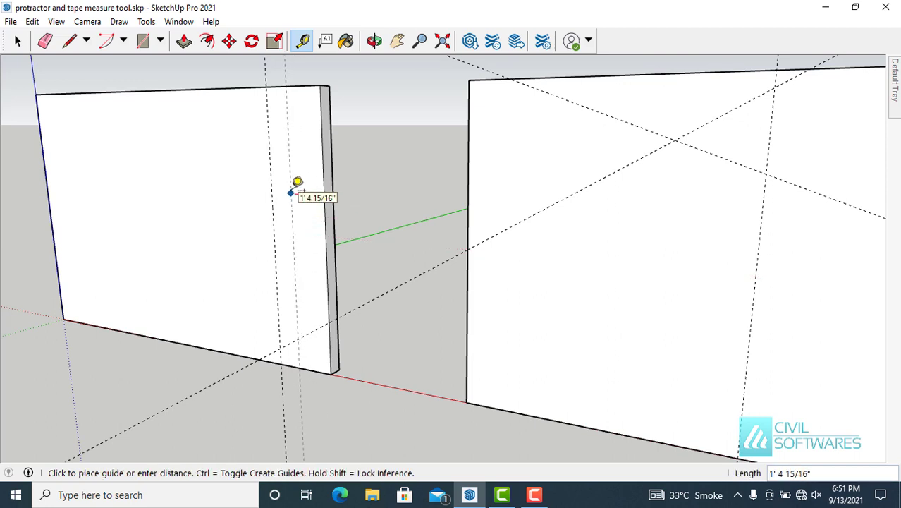
left_click(297, 189)
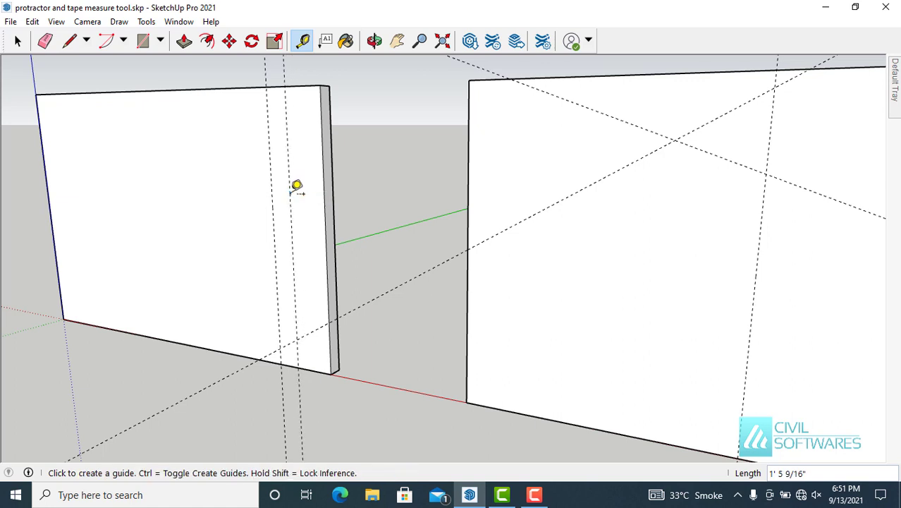
key("space")
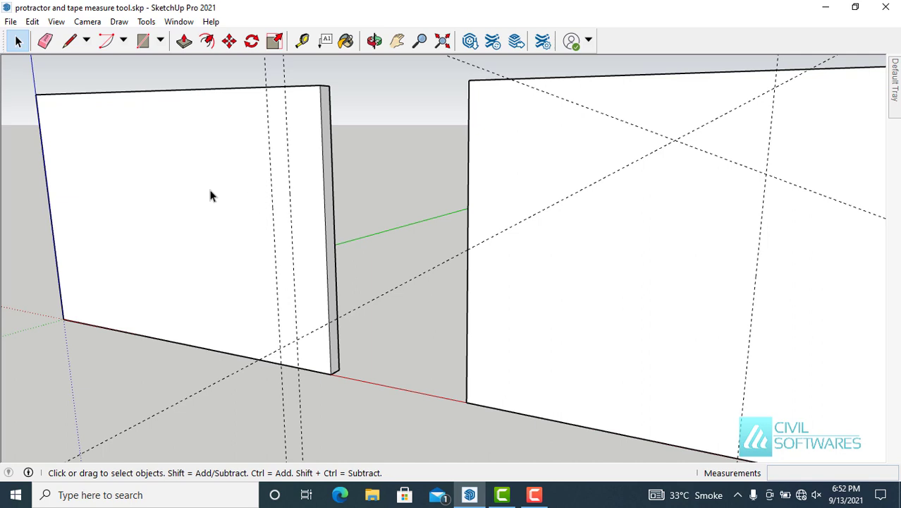
Add a vertical guide 4' left of the existing guide on the wall panel
key("t")
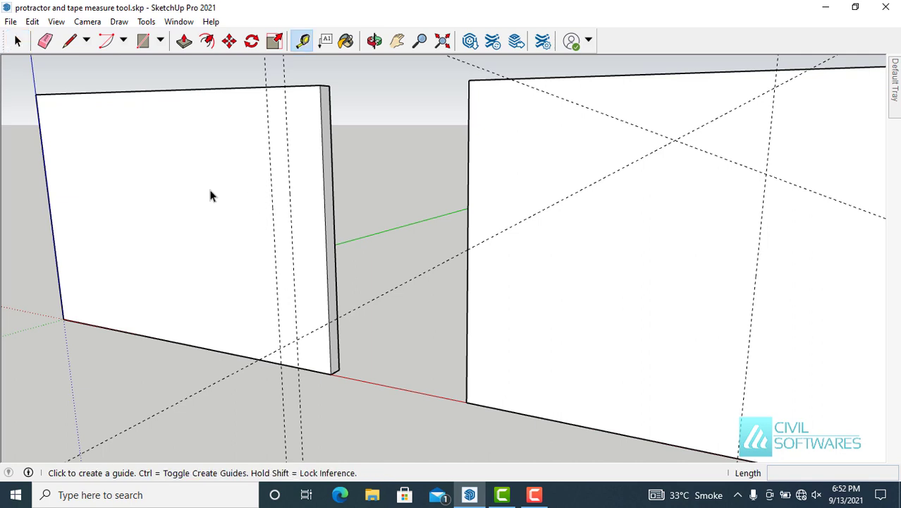
left_click(273, 203)
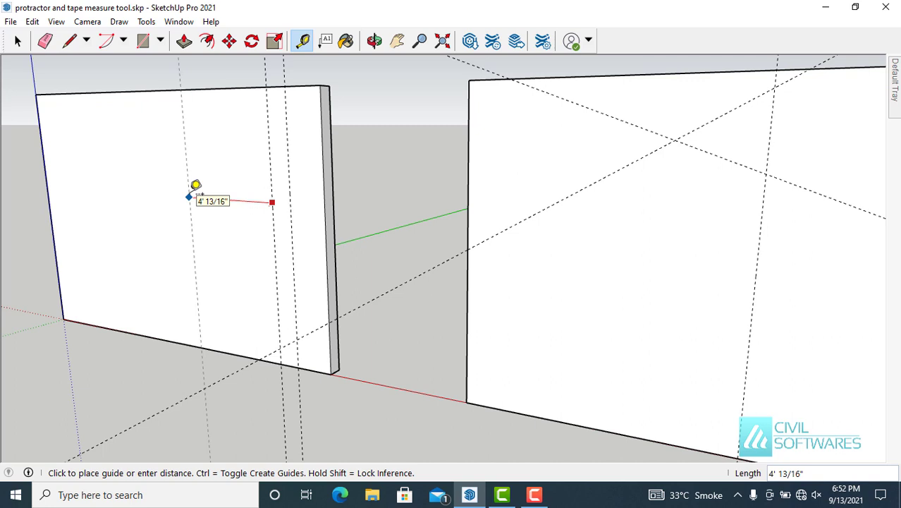
type("4")
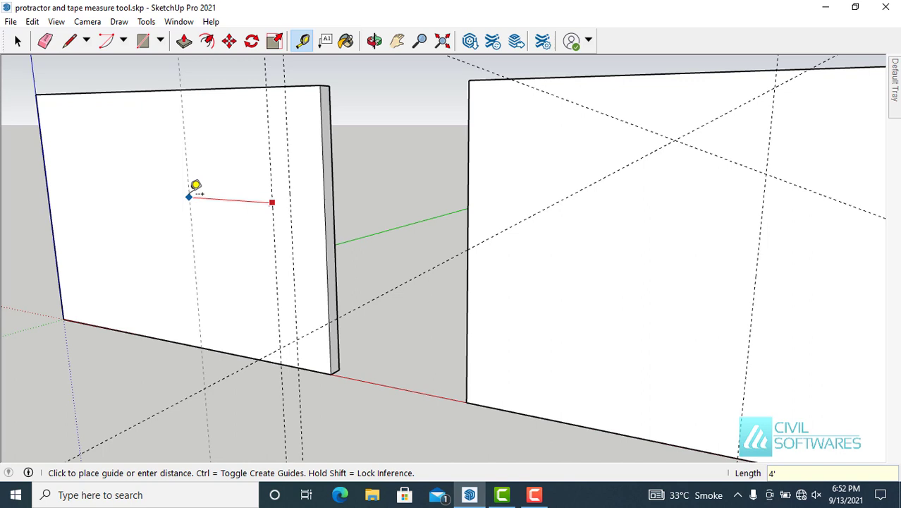
key("Return")
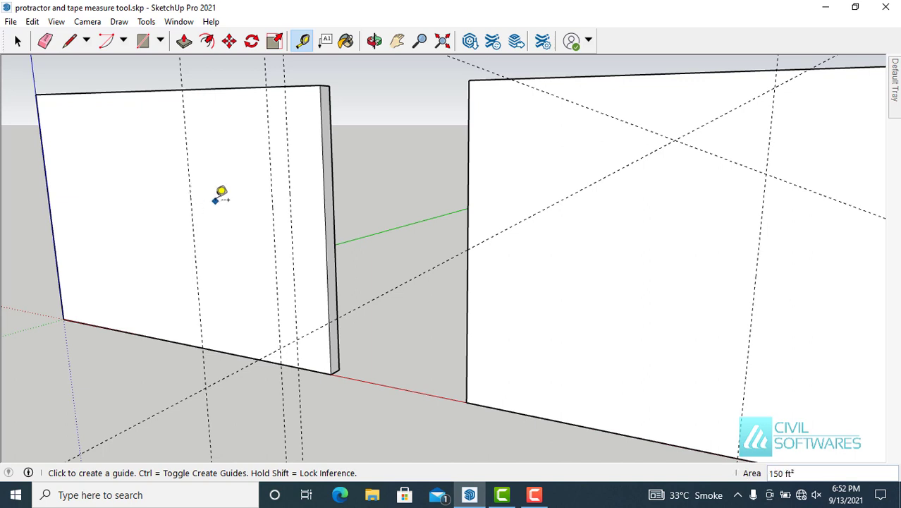
scroll(221, 196, "down", 2)
mouse_move(222, 197)
middle_mouse_down()
mouse_move(239, 198)
mouse_move(215, 193)
middle_mouse_up()
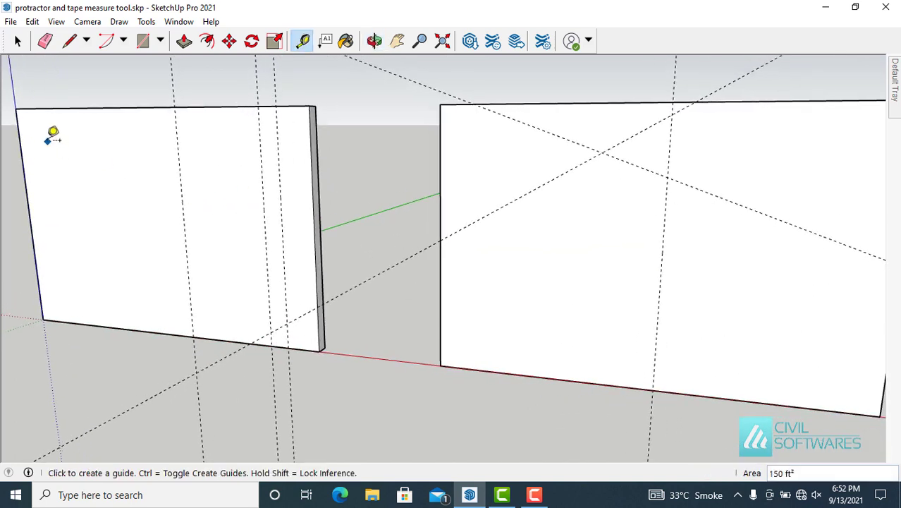
scroll(52, 133, "up", 2)
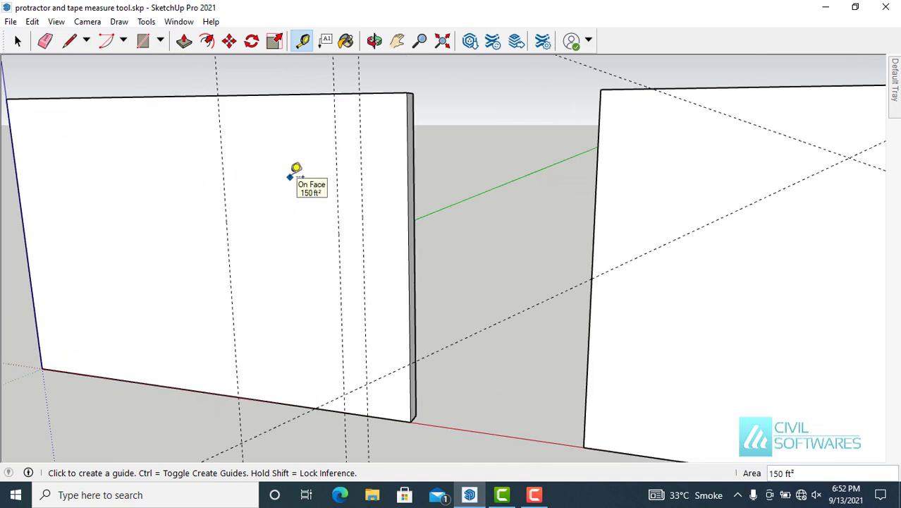
middle_click_drag(292, 173, 296, 165)
key("space")
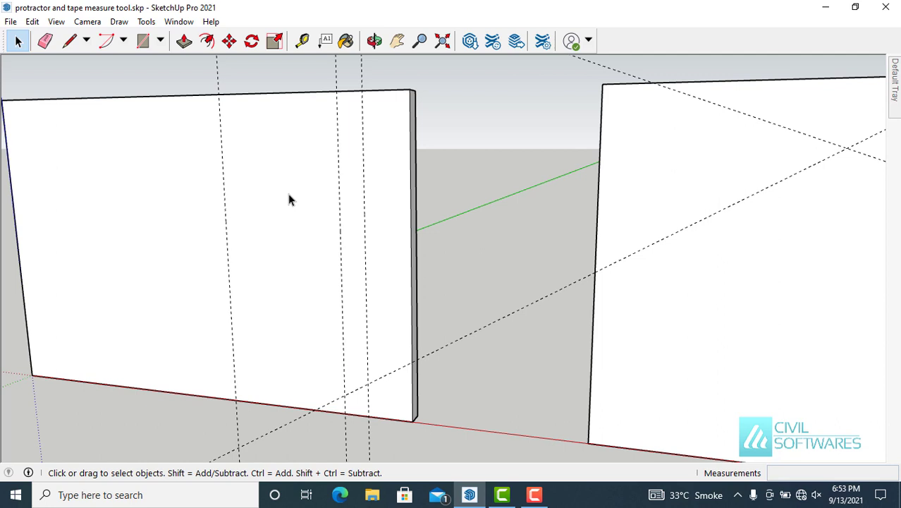
key("t")
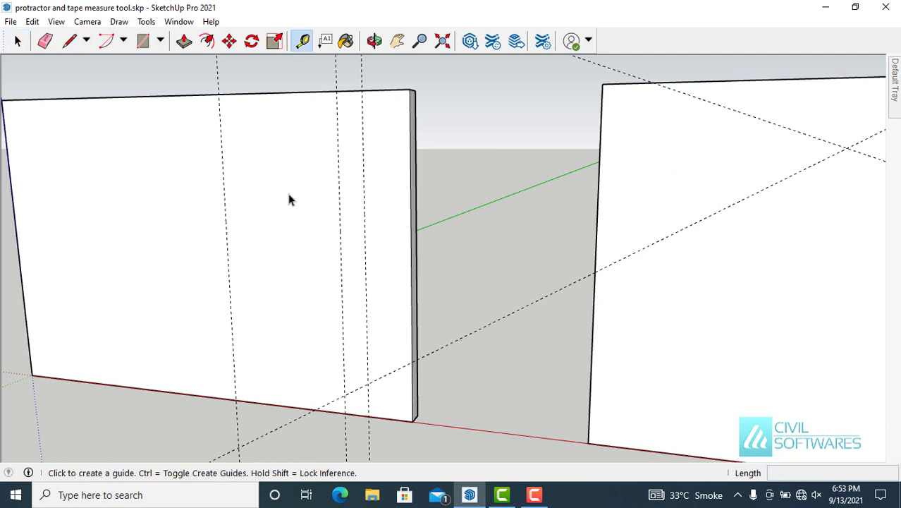
Add a vertical guide 4' left of the existing vertical guide
left_click(226, 238)
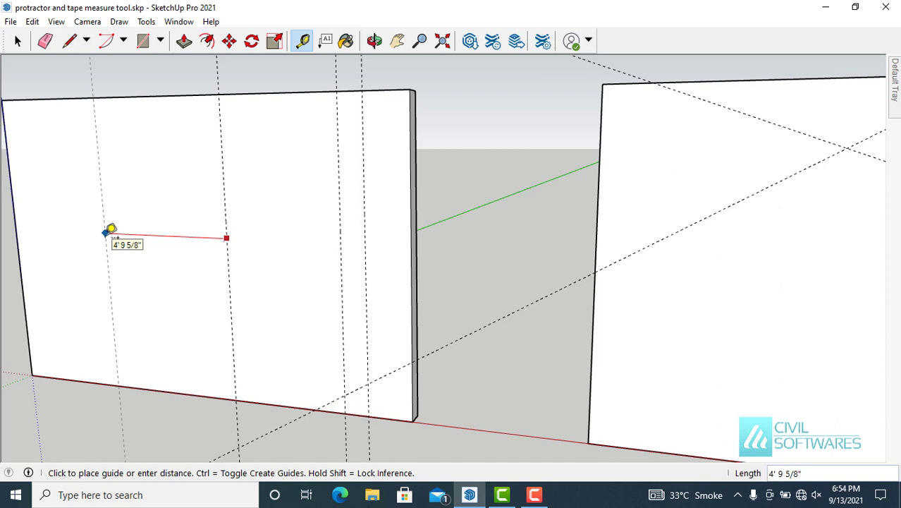
type("4'")
key("Return")
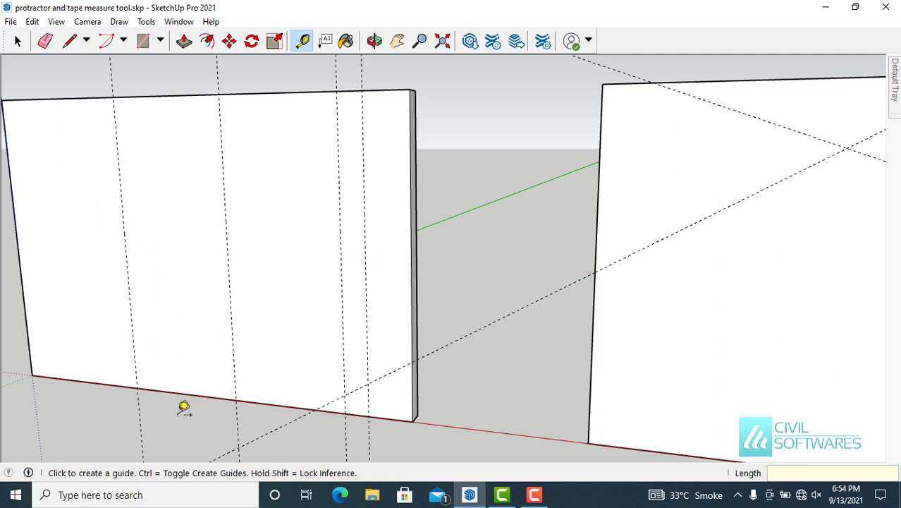
Add horizontal guides 3' above the wall's bottom edge and 4' above that one
left_click(181, 393)
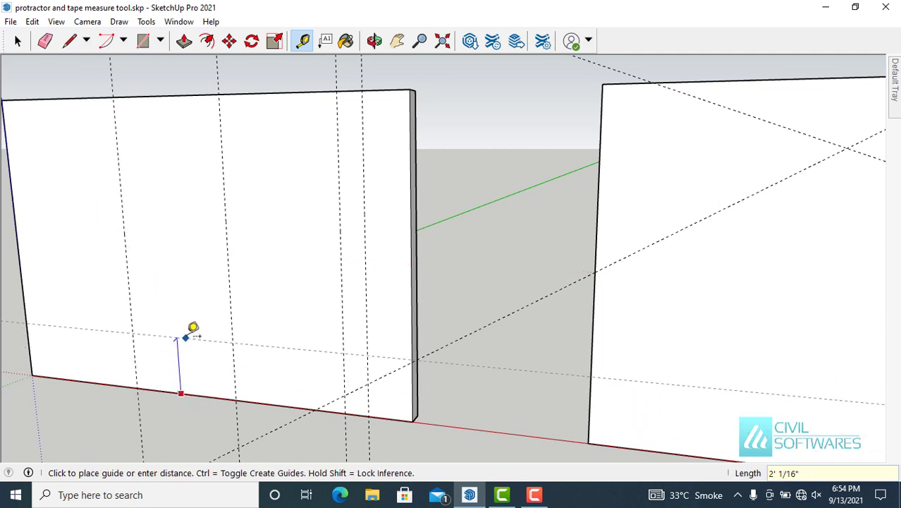
type("3'")
key("Return")
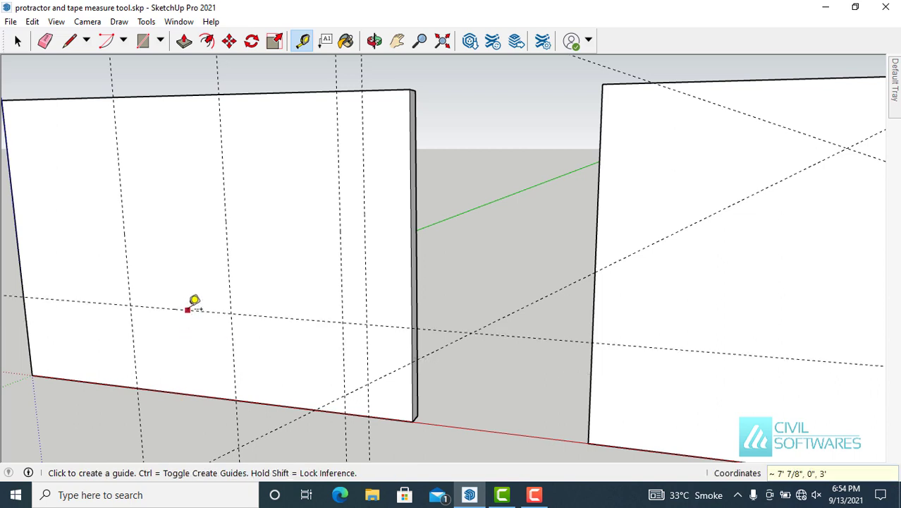
left_click(187, 310)
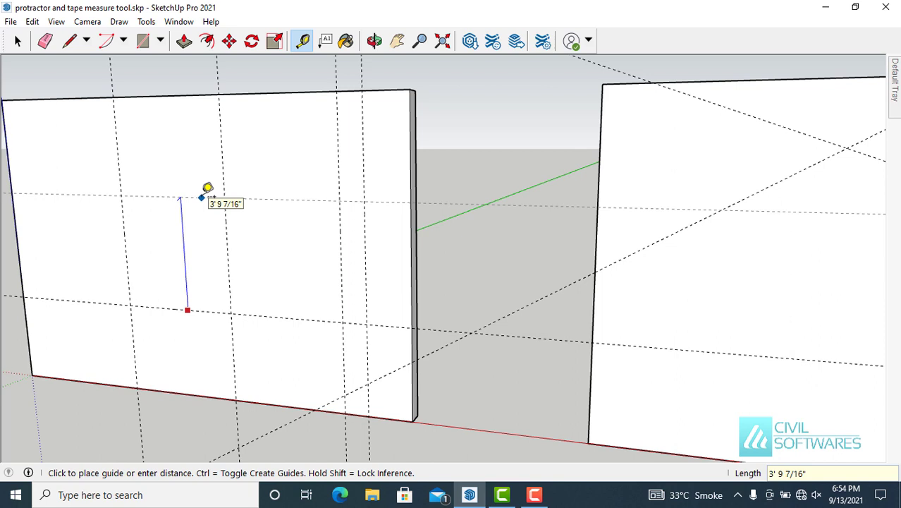
type("4")
key("Return")
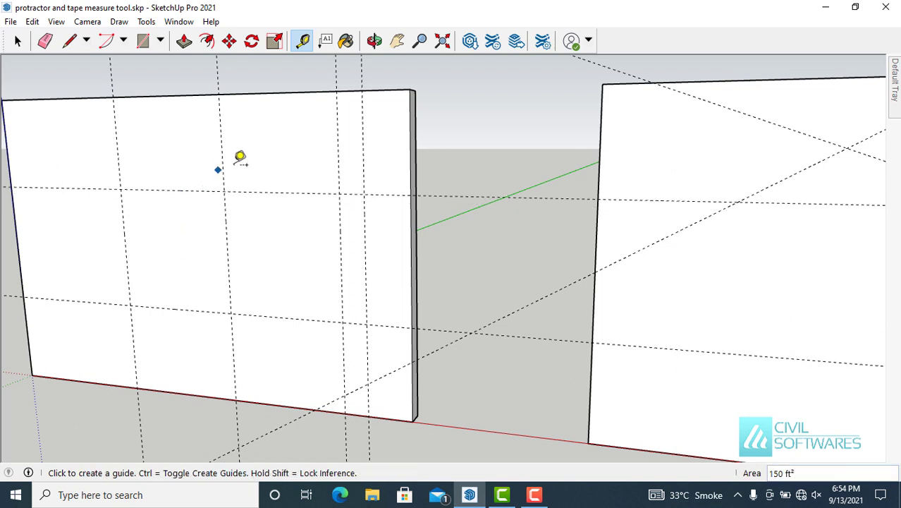
key("space")
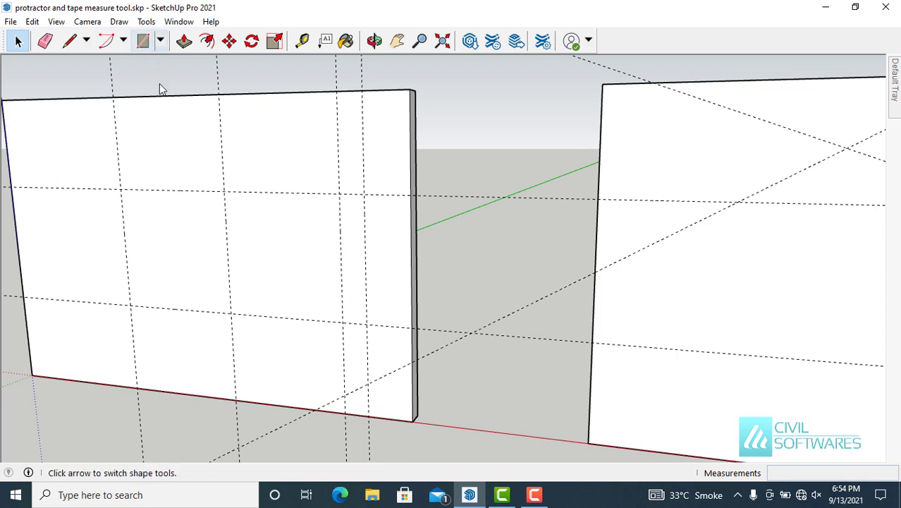
Draw a 4' × 4' rectangle between diagonally opposite guide intersections on the left wall
key("r")
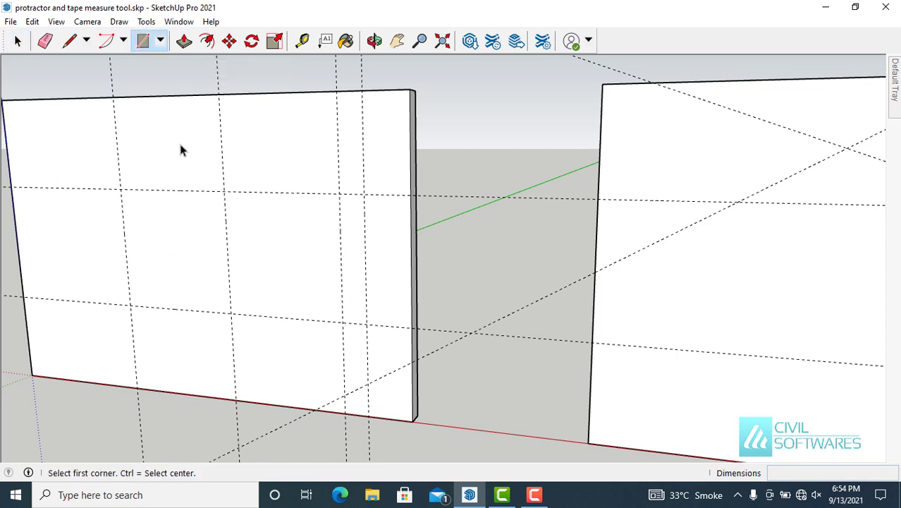
left_click(120, 189)
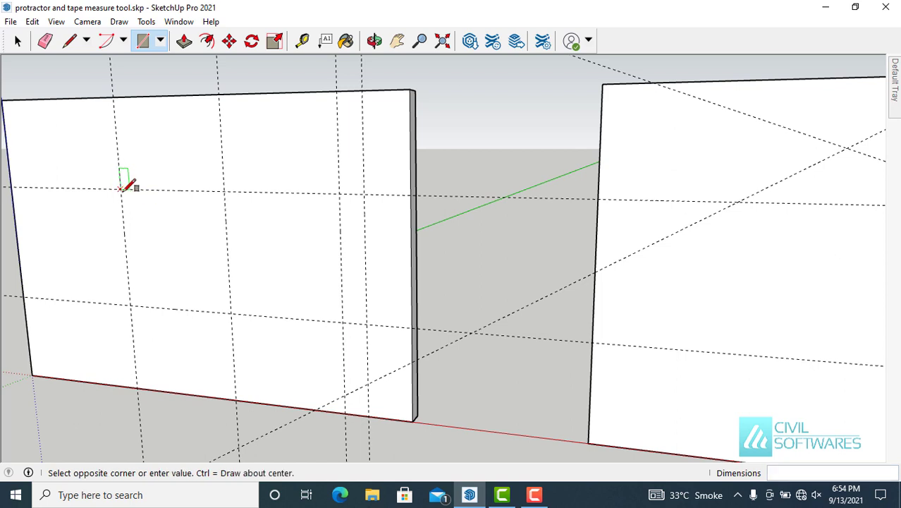
left_click(231, 312)
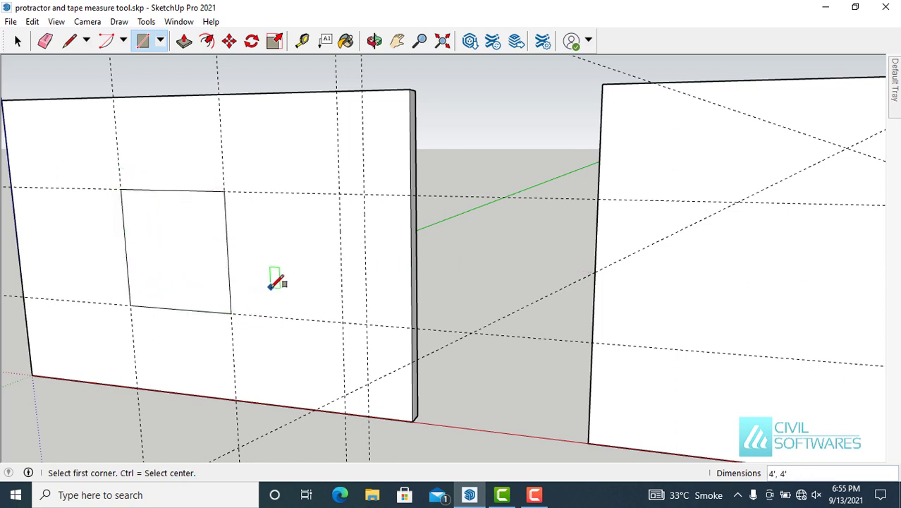
key("space")
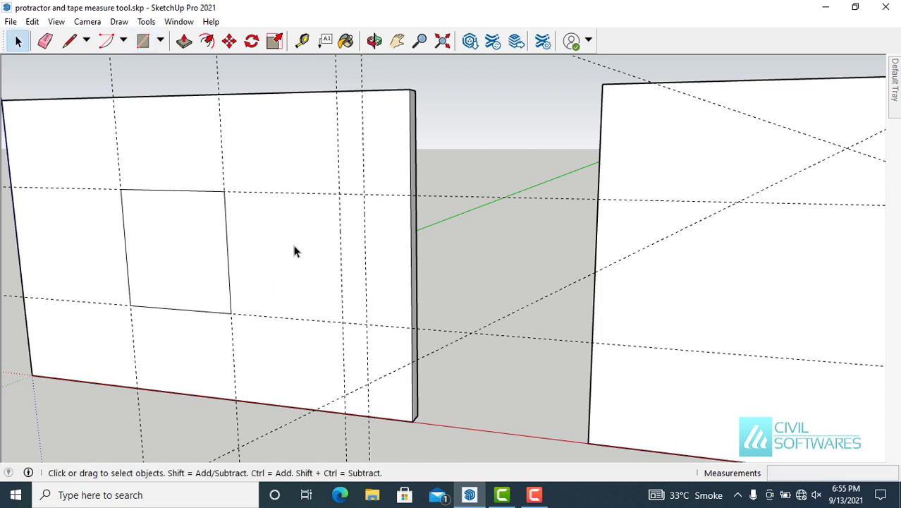
scroll(295, 252, "down", 1)
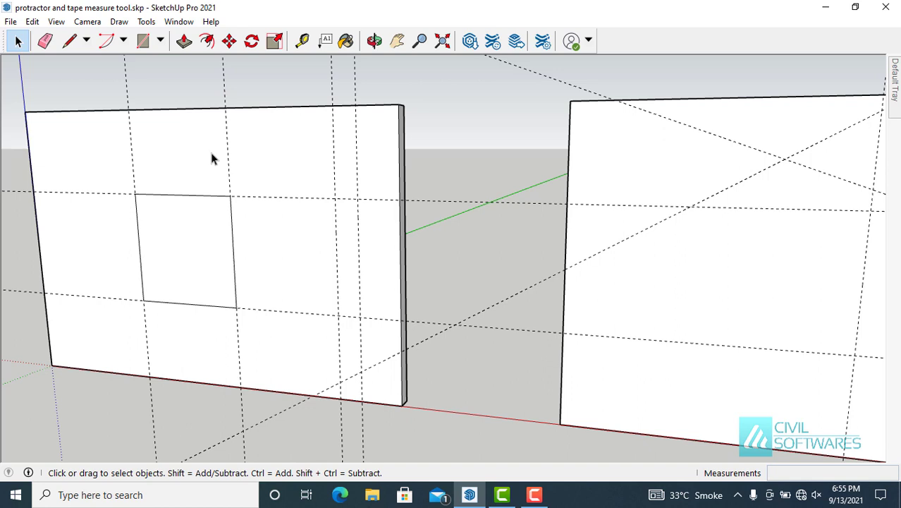
Push/Pull the square face 6" into the left wall panel to open the window
key("p")
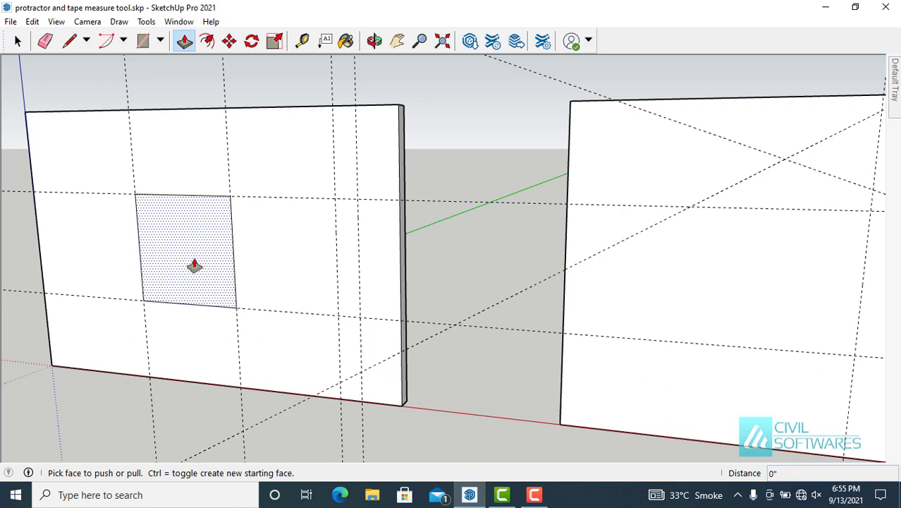
left_click(194, 268)
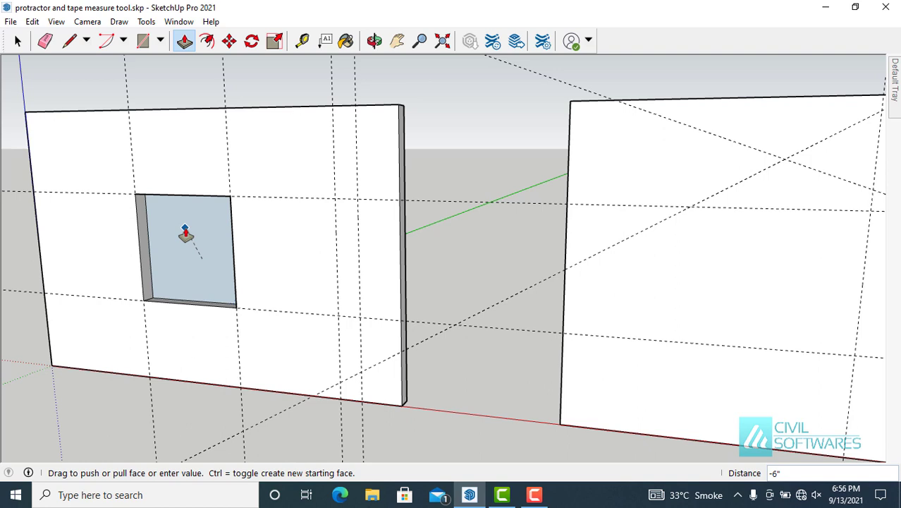
left_click(185, 235)
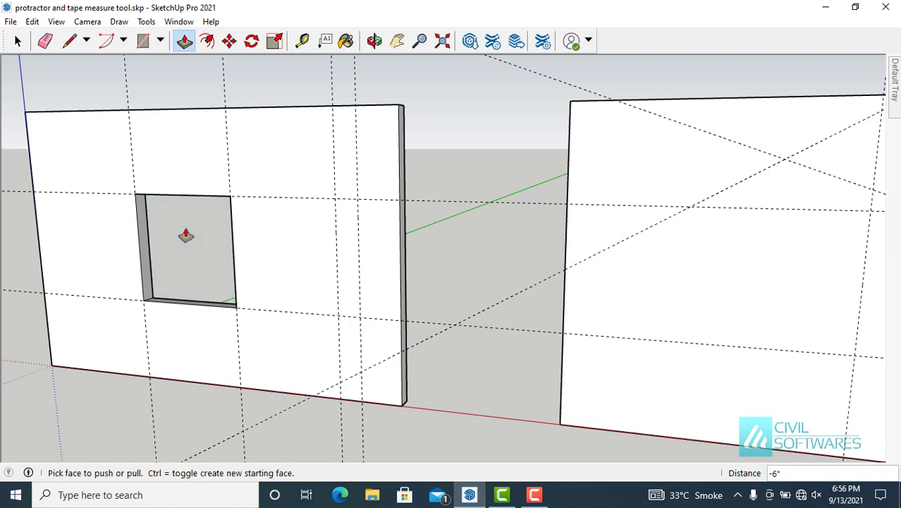
key("space")
middle_click_drag(215, 246, 196, 260)
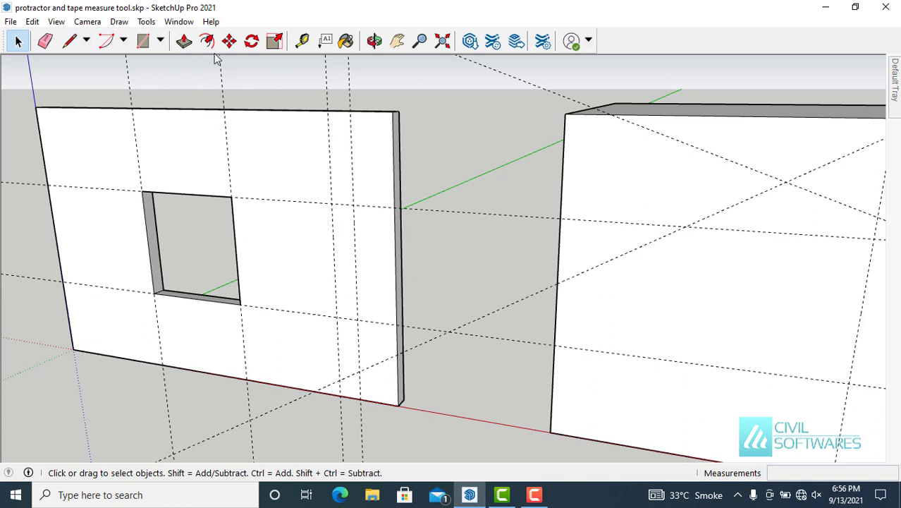
Draw a 4' by 9 11/16" rectangle between the two close vertical guides right of the window
left_click(142, 42)
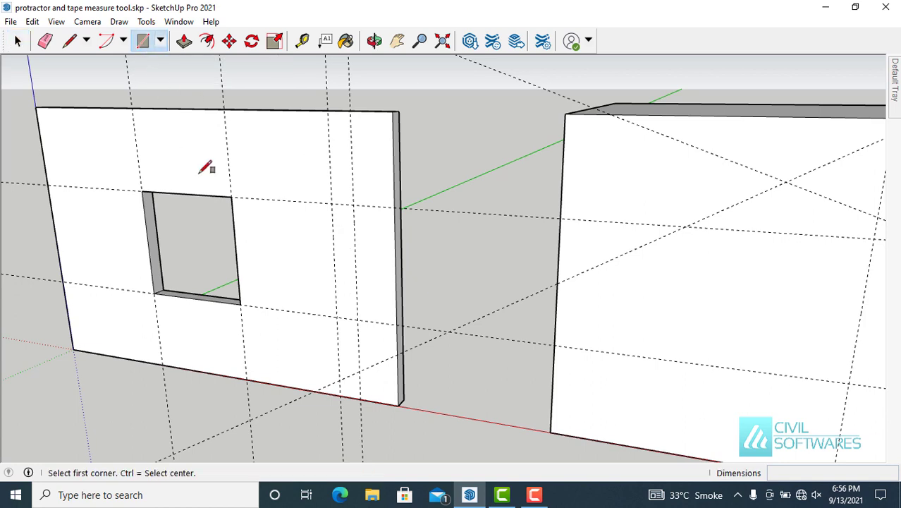
left_click(332, 203)
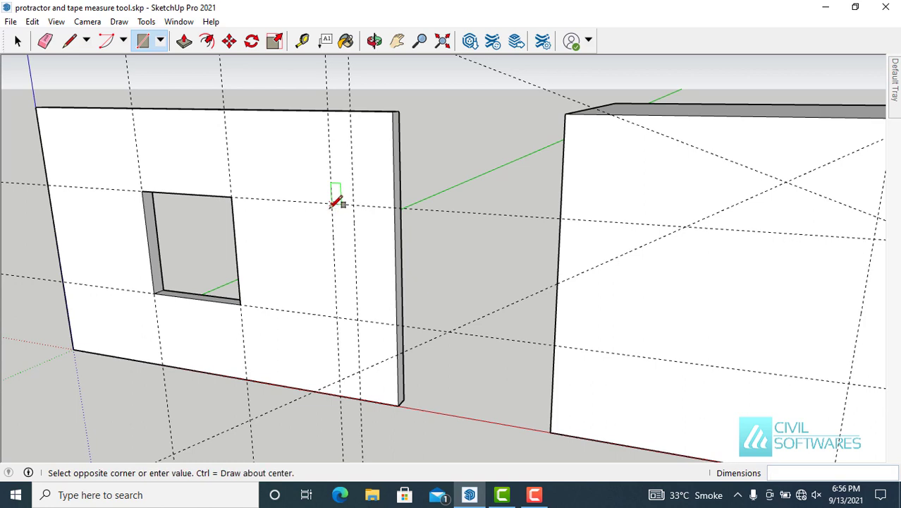
left_click(358, 319)
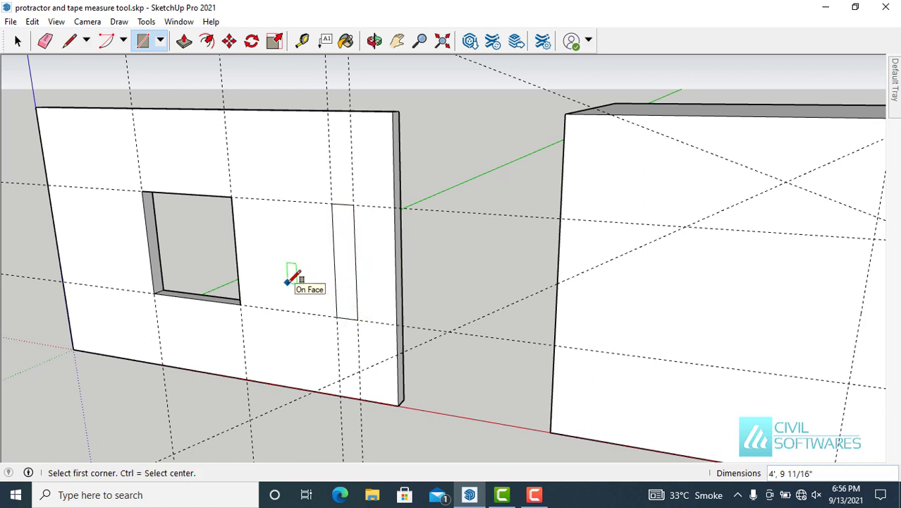
Push the narrow rectangle -6" through the left wall to cut a slot beside the window
left_click(184, 43)
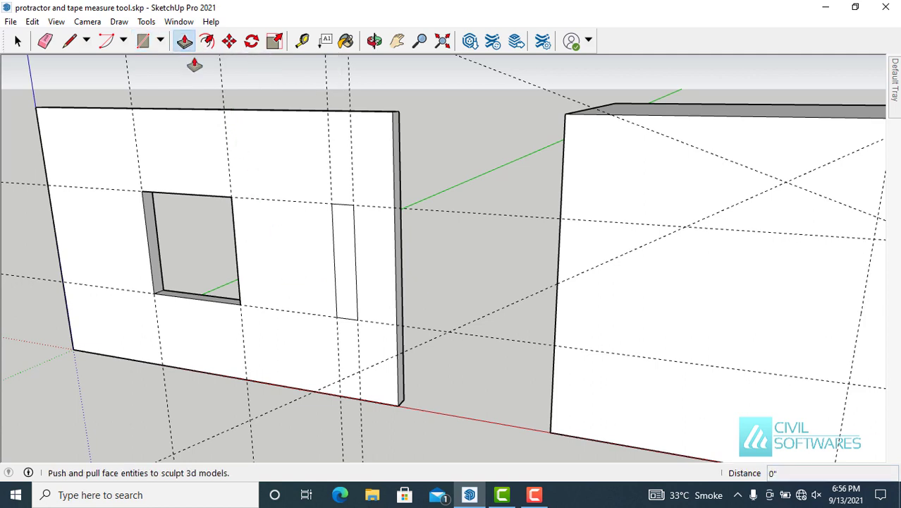
left_click(342, 260)
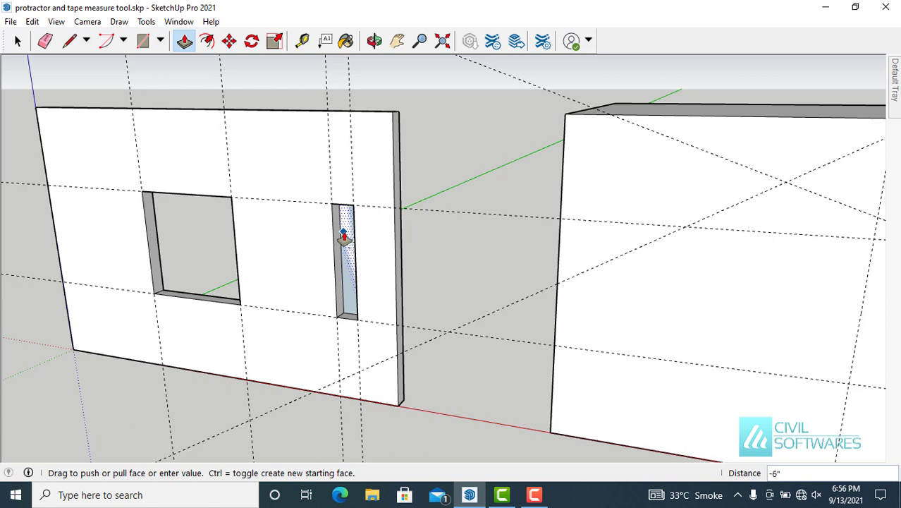
left_click(345, 232)
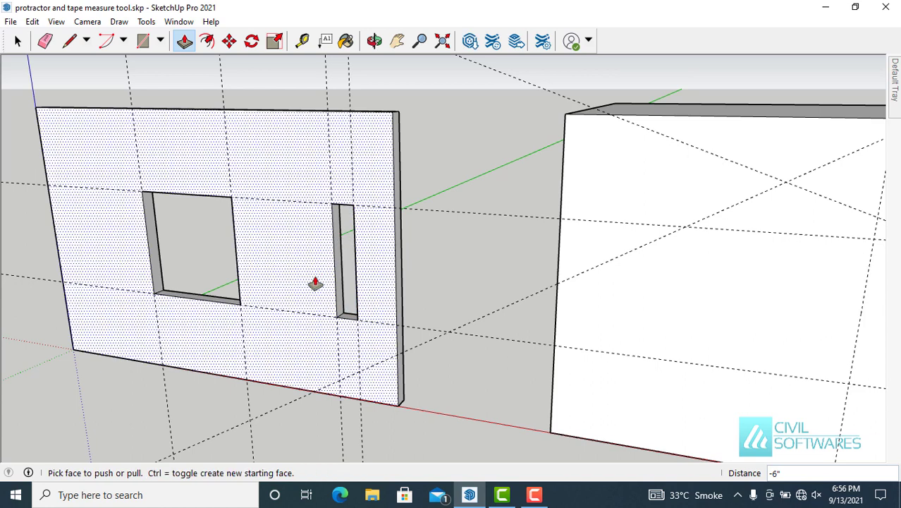
key("space")
middle_click_drag(437, 279, 367, 244)
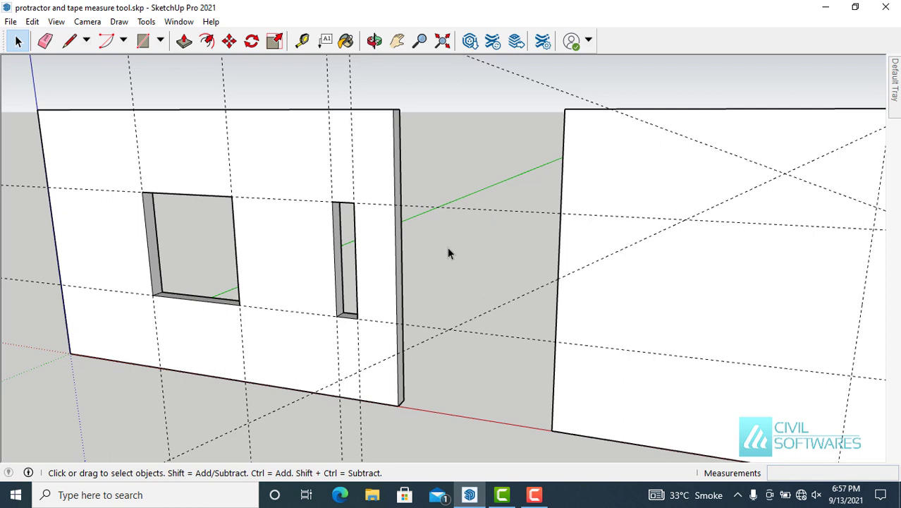
left_click(56, 22)
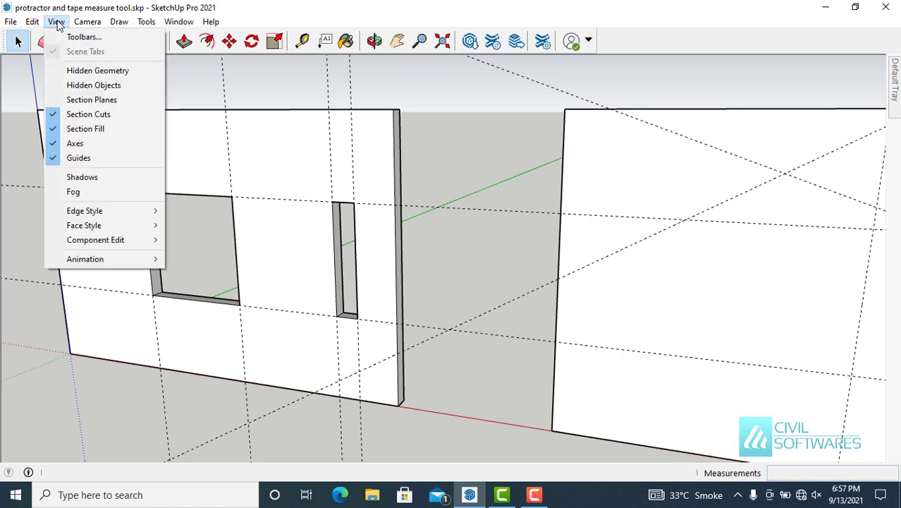
Hide the guides to inspect the window and slot, then show them again
left_click(102, 158)
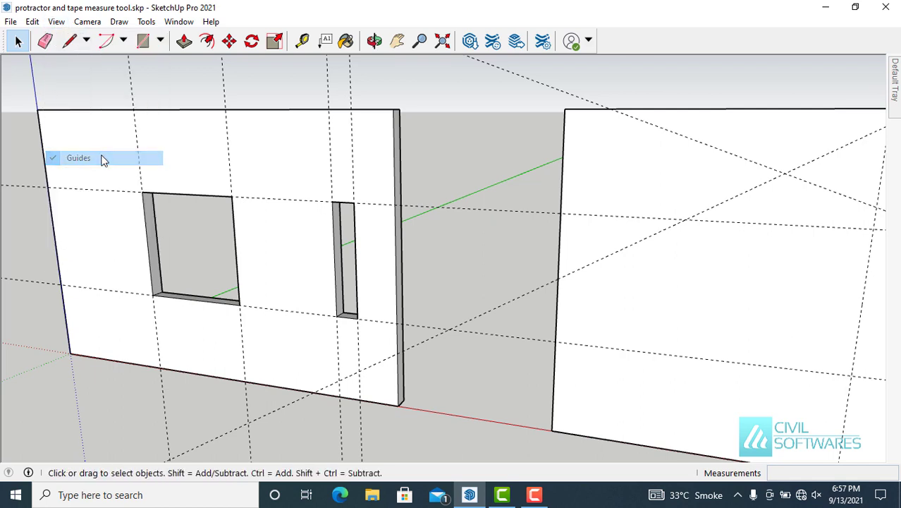
left_click(60, 23)
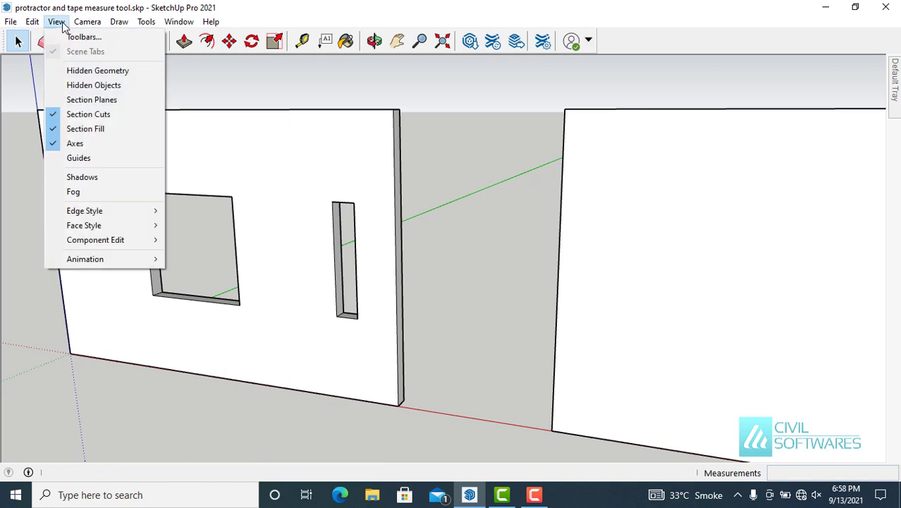
left_click(86, 162)
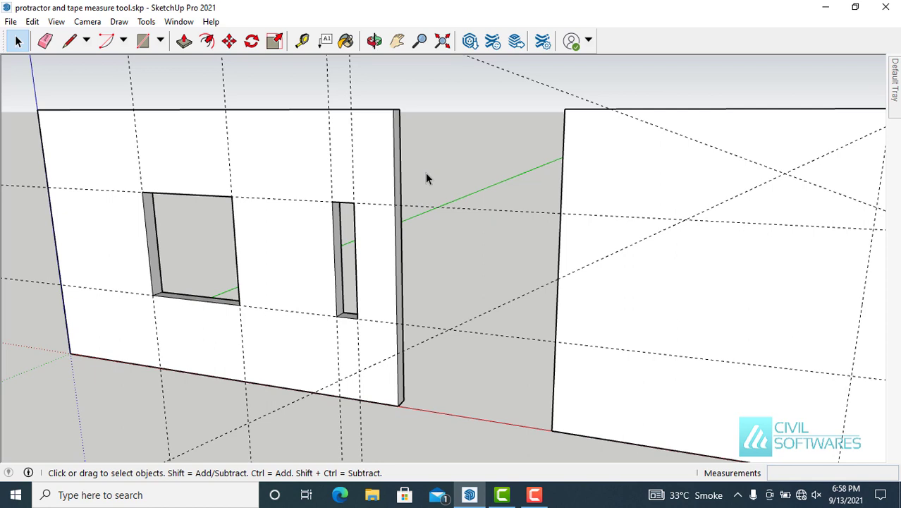
left_click(32, 22)
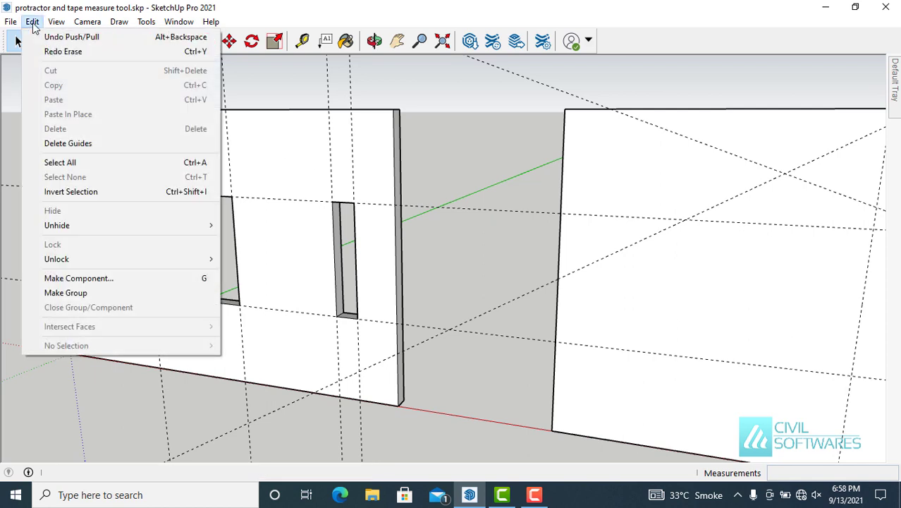